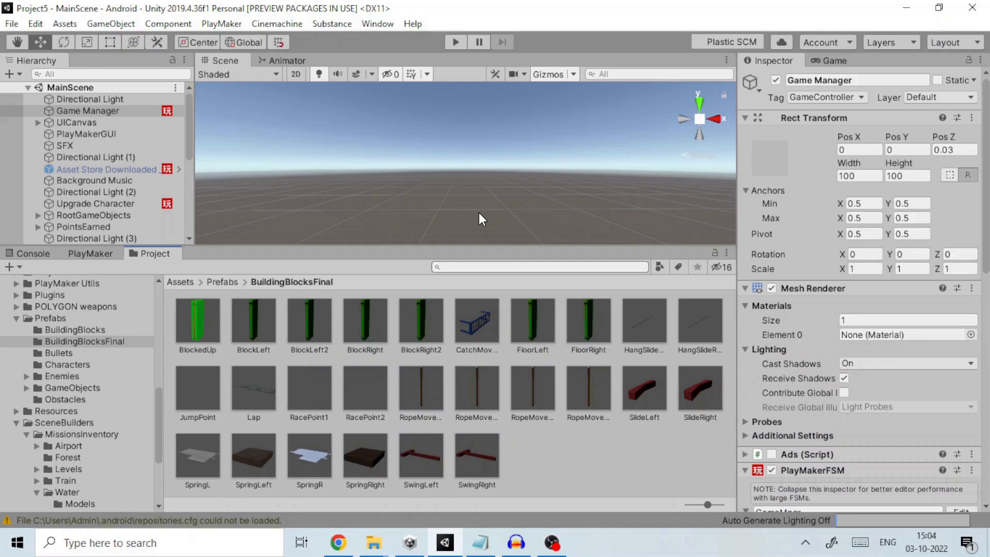
Open Unity's File menu to reach the scene, project and build commands.
{"action": "left_click", "coordinate": [13, 24]}
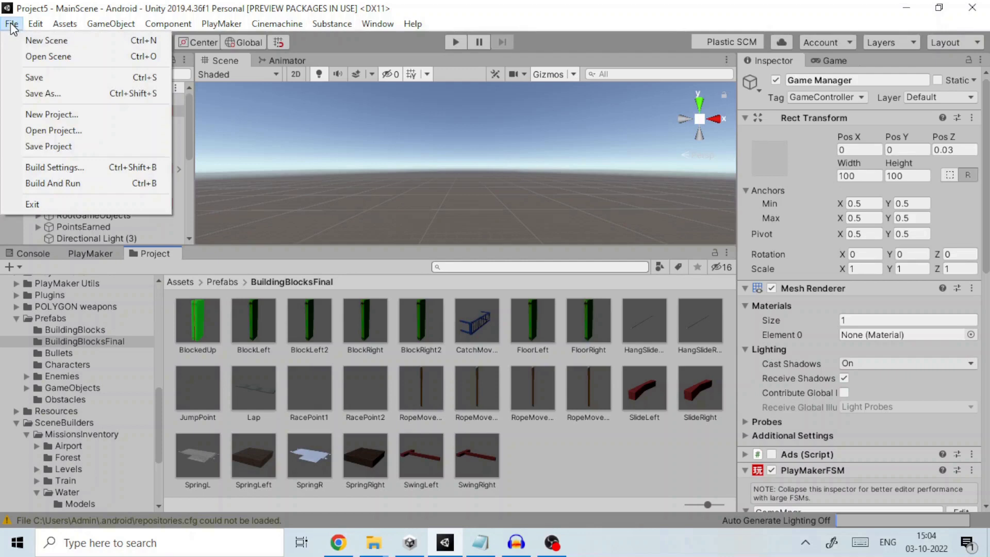
Review Build Settings with Scenes/MainScene selected, then show Android Player settings in Project Settings.
{"action": "left_click", "coordinate": [66, 168]}
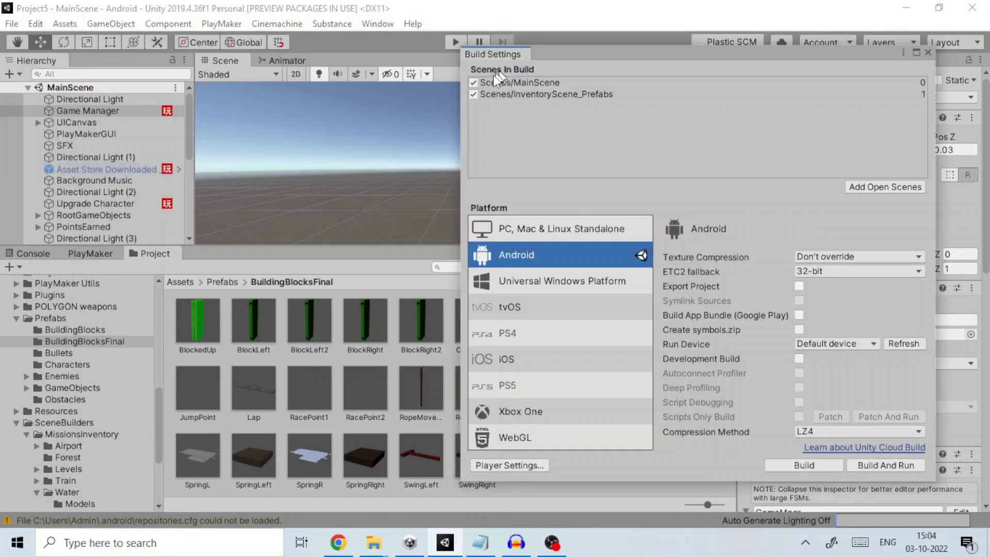
{"action": "left_click", "coordinate": [535, 85]}
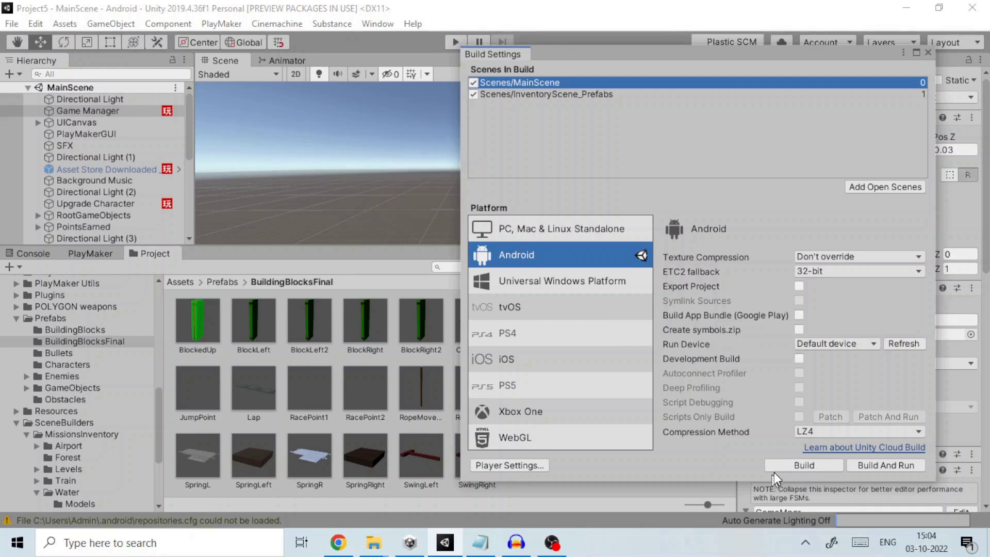
{"action": "left_click", "coordinate": [491, 465]}
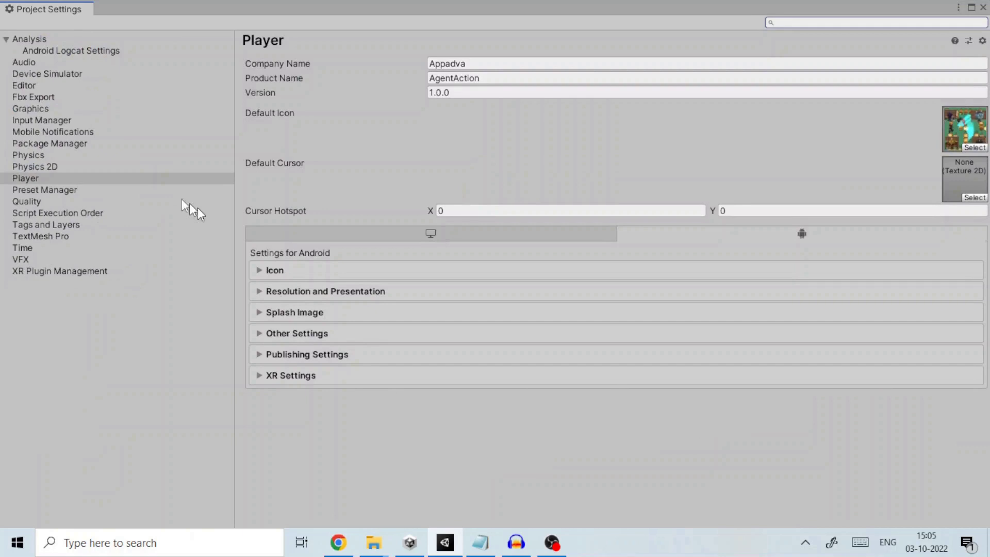
{"action": "left_click", "coordinate": [42, 178]}
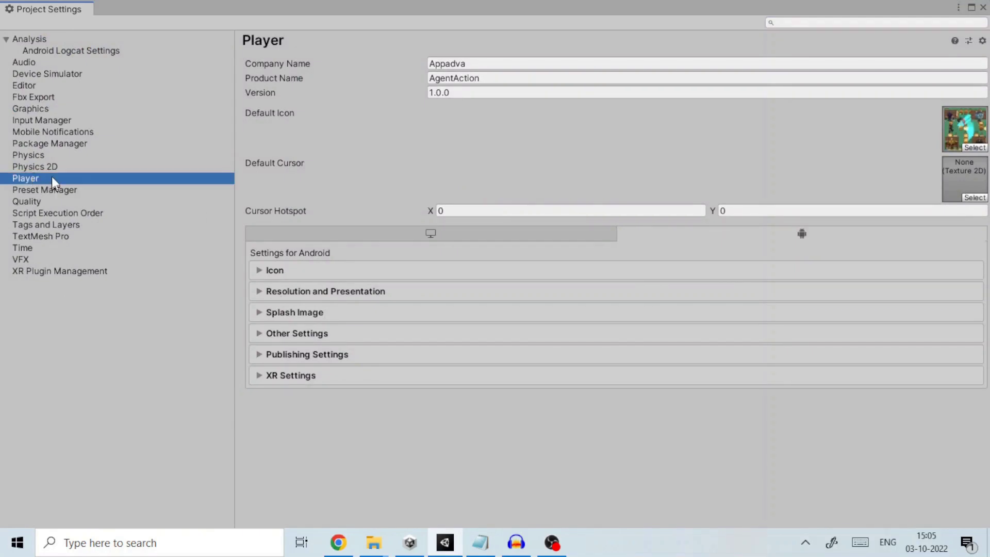
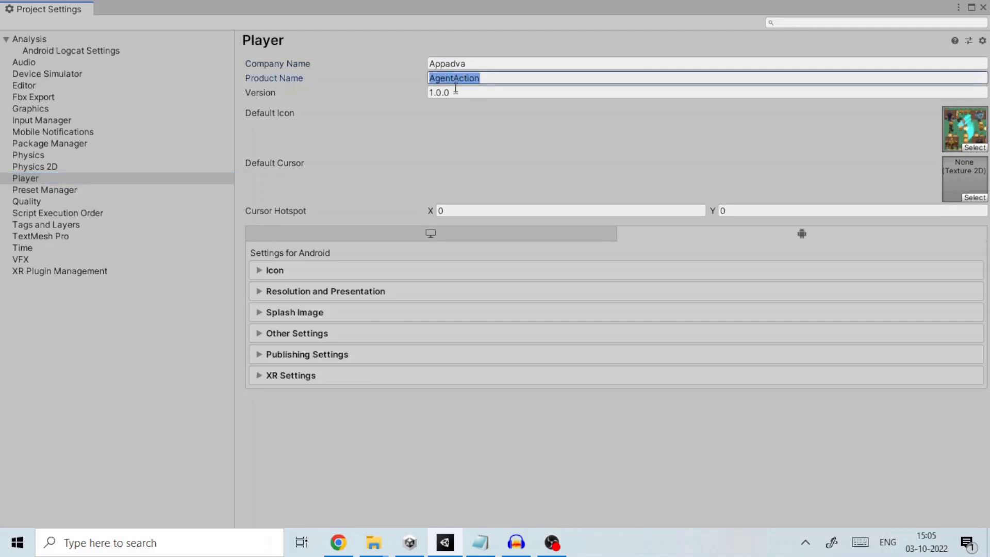
Expand Resolution and Presentation and keep Portrait as the default screen orientation.
{"action": "left_click", "coordinate": [454, 92]}
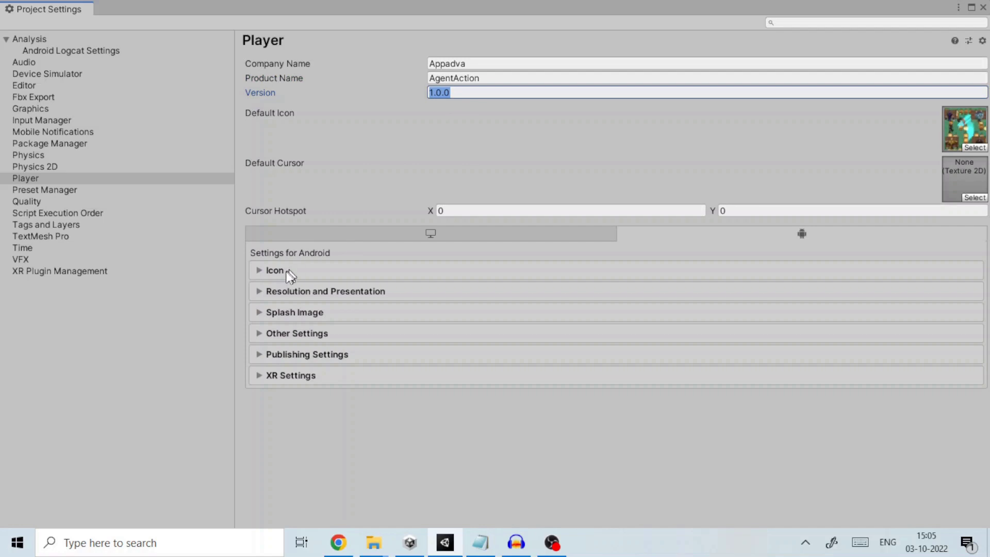
{"action": "left_click", "coordinate": [260, 291]}
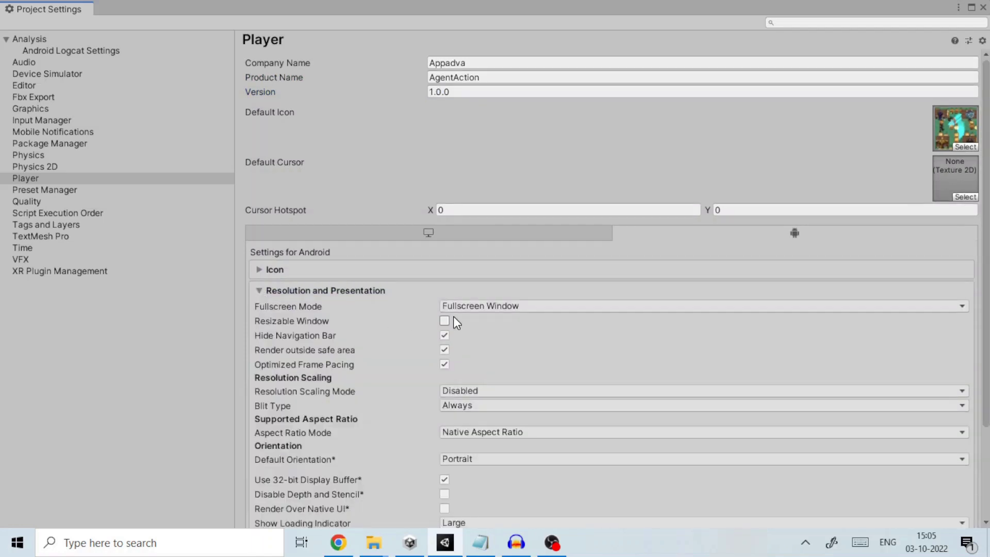
{"action": "scroll", "coordinate": [962, 240], "scroll_direction": "down", "scroll_amount": 3}
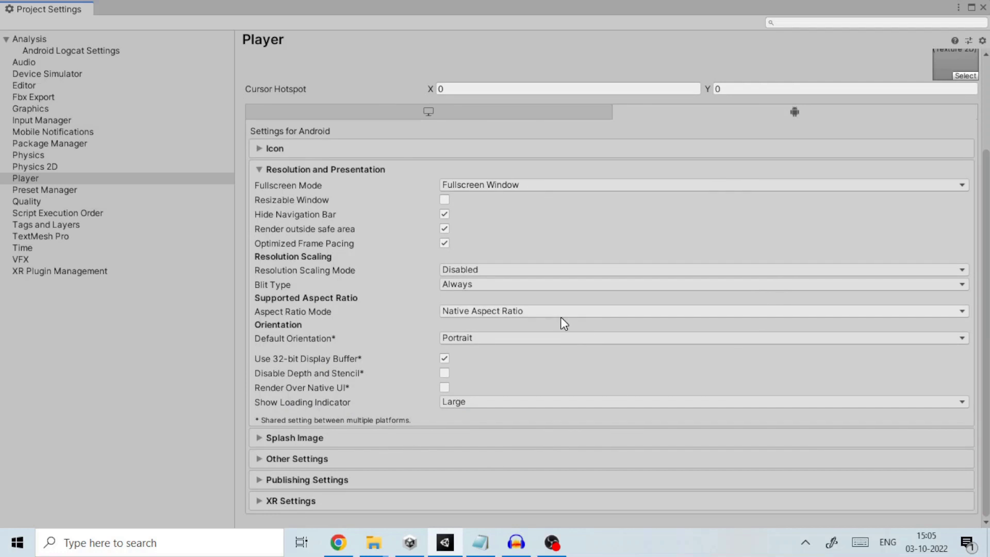
{"action": "left_click", "coordinate": [545, 341]}
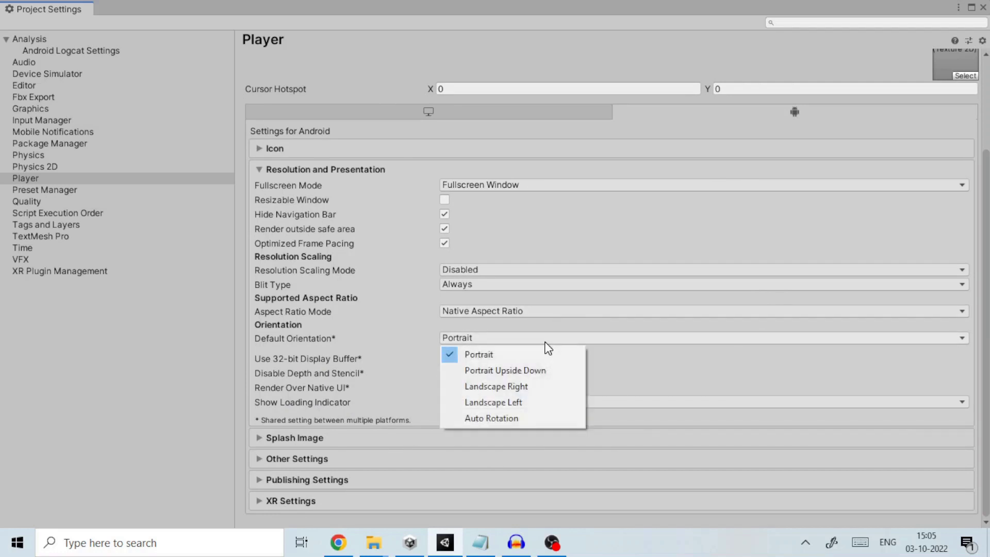
{"action": "left_click", "coordinate": [474, 356]}
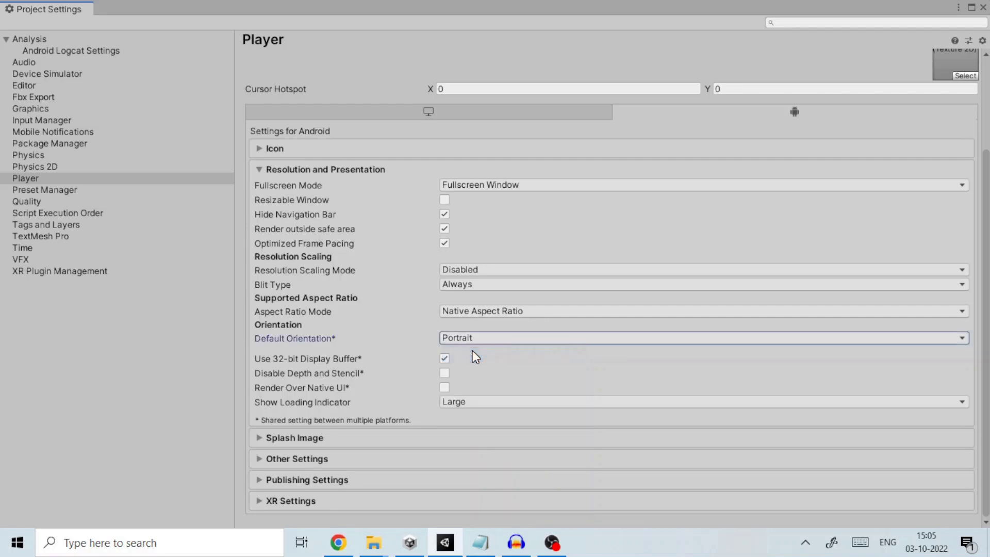
Expand Splash Image and browse the VR splash texture picker, leaving the Icon image unchanged.
{"action": "left_click", "coordinate": [260, 438]}
{"action": "left_click_drag", "start_coordinate": [987, 263], "coordinate": [987, 296]}
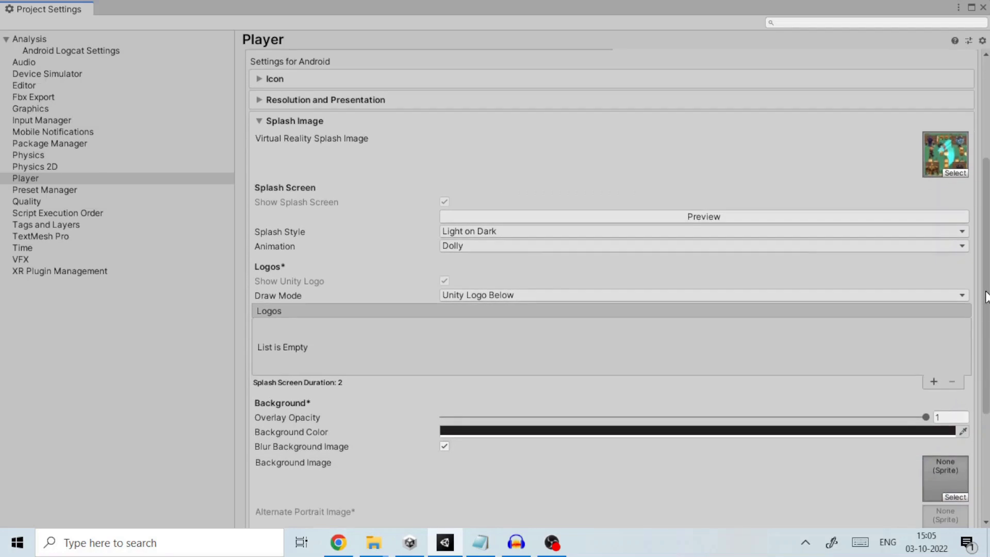
{"action": "left_click", "coordinate": [955, 172]}
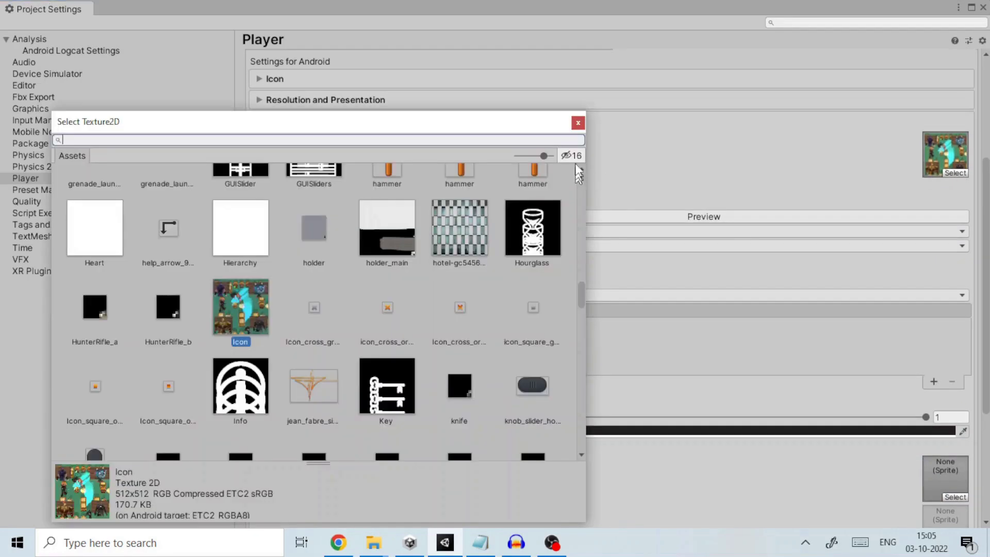
{"action": "left_click", "coordinate": [583, 126]}
{"action": "scroll", "coordinate": [542, 232], "scroll_direction": "down", "scroll_amount": 2}
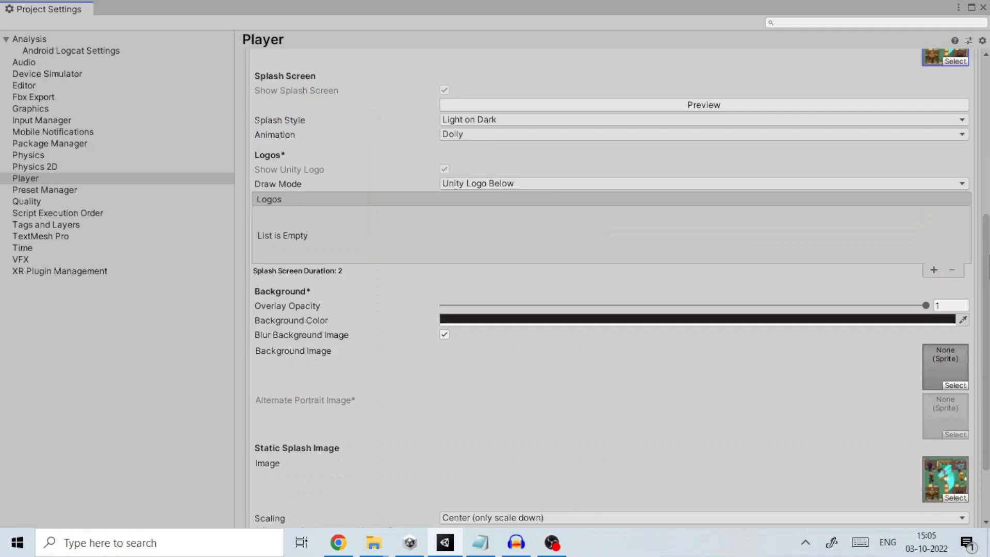
{"action": "scroll", "coordinate": [464, 348], "scroll_direction": "down", "scroll_amount": 4}
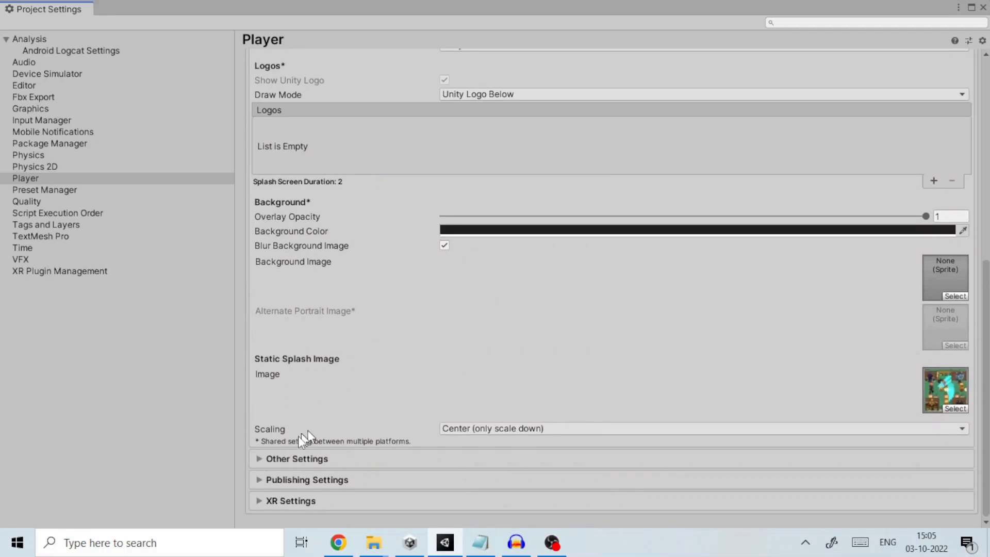
Expand Other Settings and check package com.Appadva.AgentAction, version 1.0.0 and bundle version code 1.
{"action": "left_click", "coordinate": [264, 458]}
{"action": "scroll", "coordinate": [362, 442], "scroll_direction": "down", "scroll_amount": 5}
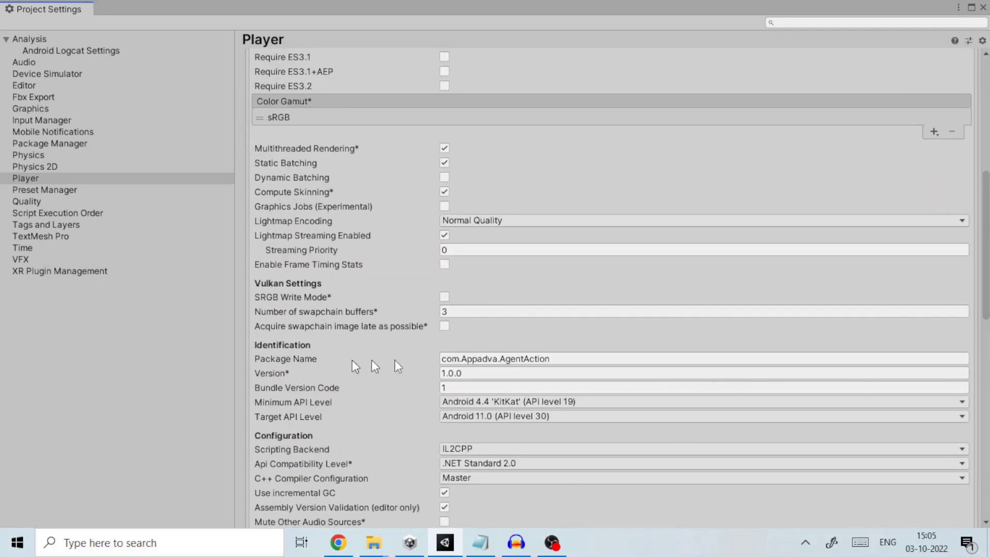
{"action": "left_click", "coordinate": [483, 358]}
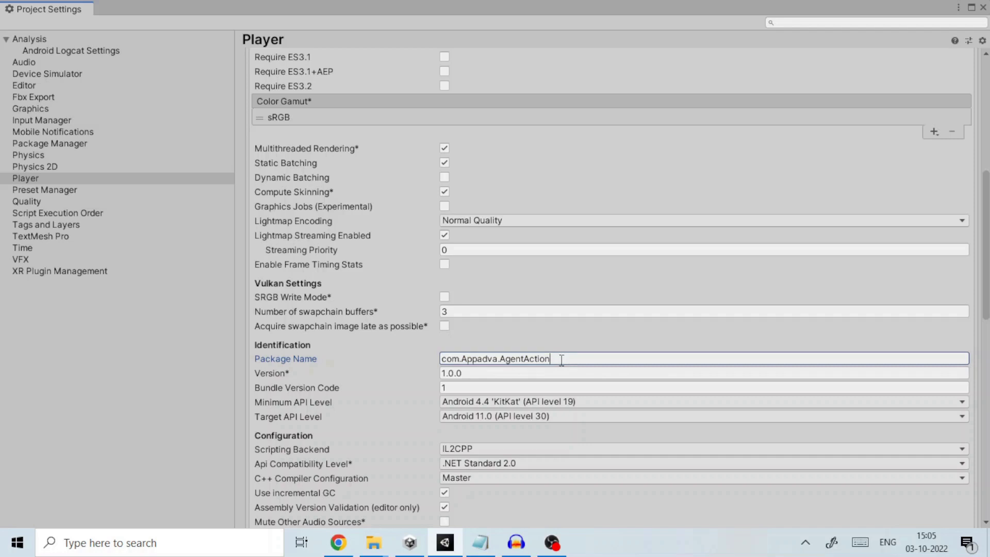
{"action": "left_click", "coordinate": [468, 373]}
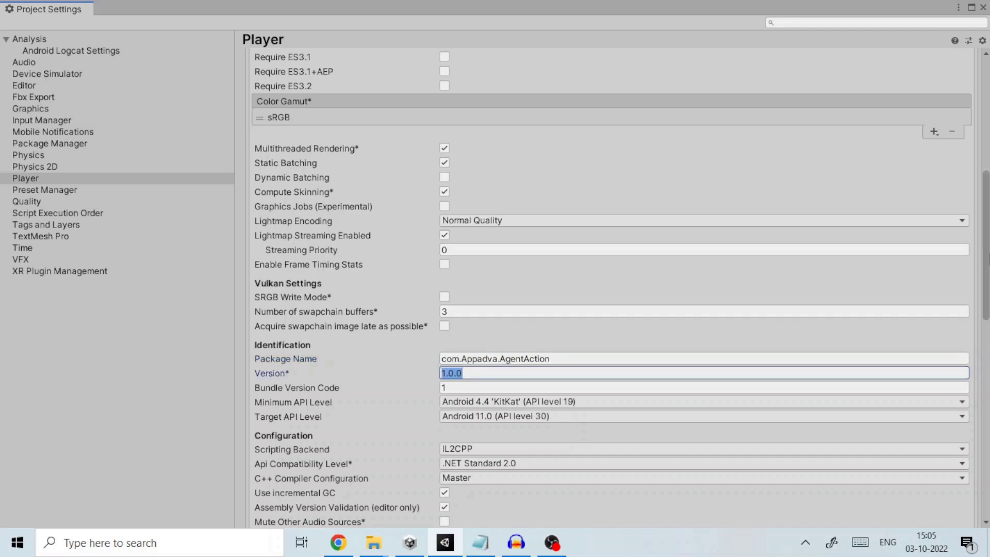
{"action": "left_click_drag", "start_coordinate": [986, 256], "coordinate": [987, 318]}
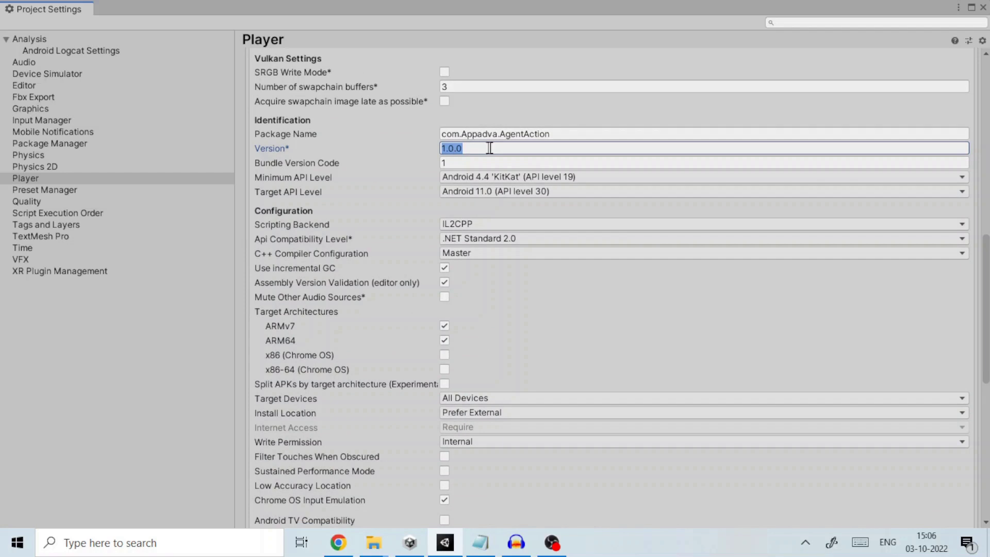
{"action": "left_click", "coordinate": [467, 148]}
{"action": "left_click", "coordinate": [444, 163]}
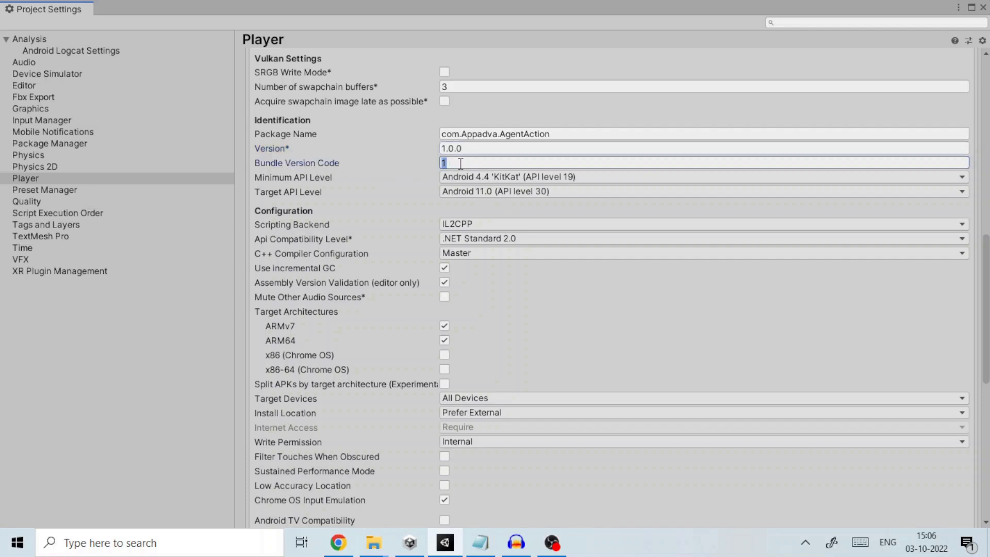
{"action": "left_click", "coordinate": [468, 163]}
Keep IL2CPP and .NET Standard 2.0, and toggle the ARMv7 and ARM64 target architectures.
{"action": "left_click", "coordinate": [501, 223]}
{"action": "left_click", "coordinate": [475, 260]}
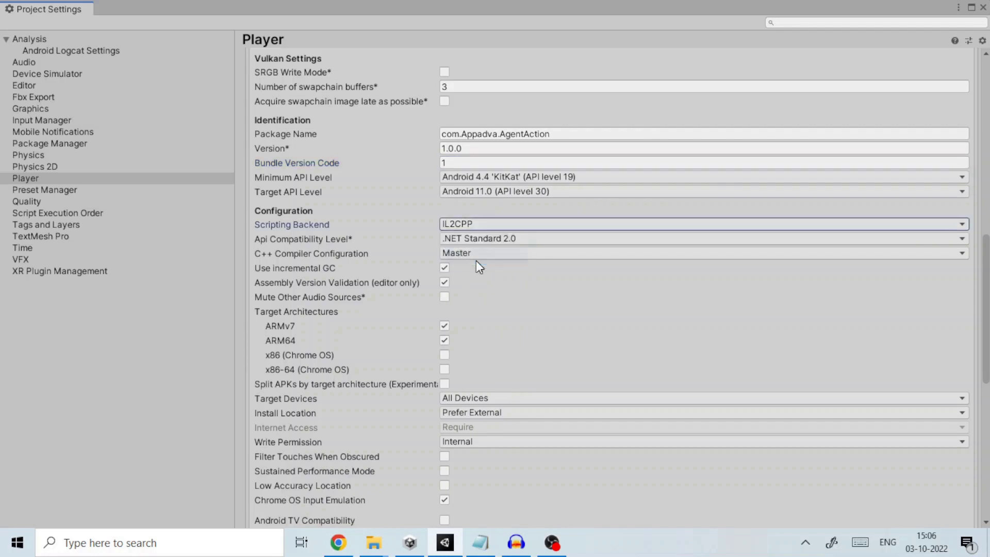
{"action": "left_click", "coordinate": [492, 239]}
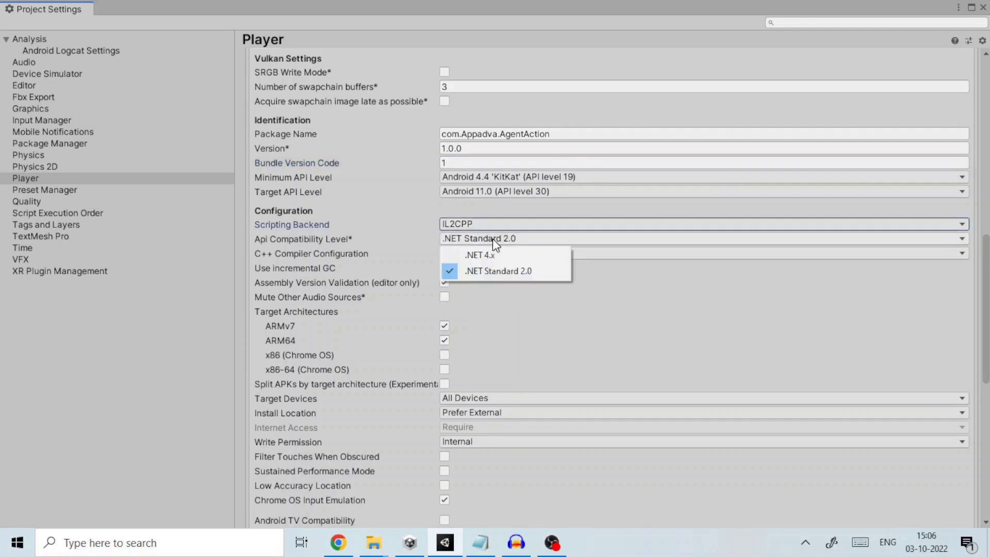
{"action": "left_click", "coordinate": [496, 271]}
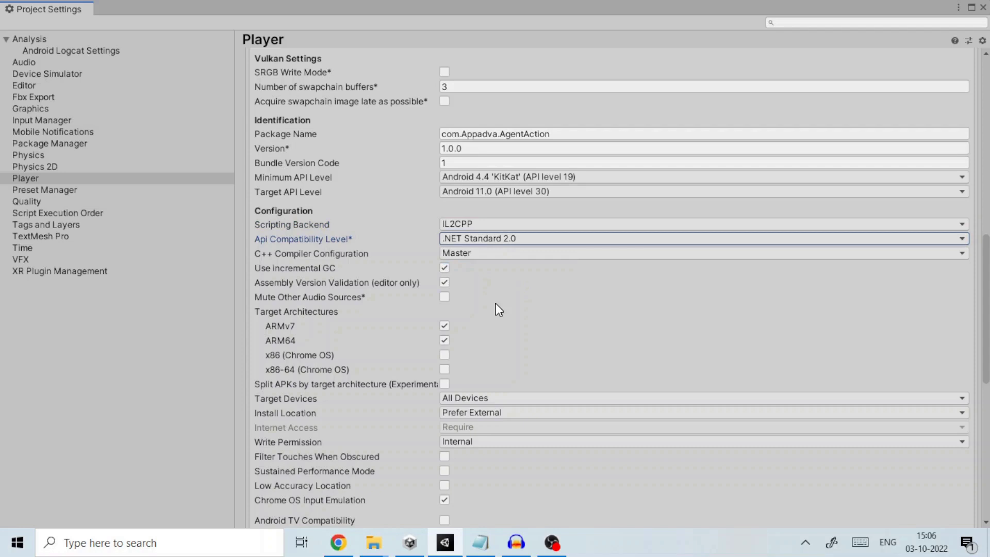
{"action": "left_click", "coordinate": [445, 325]}
{"action": "left_click", "coordinate": [445, 340]}
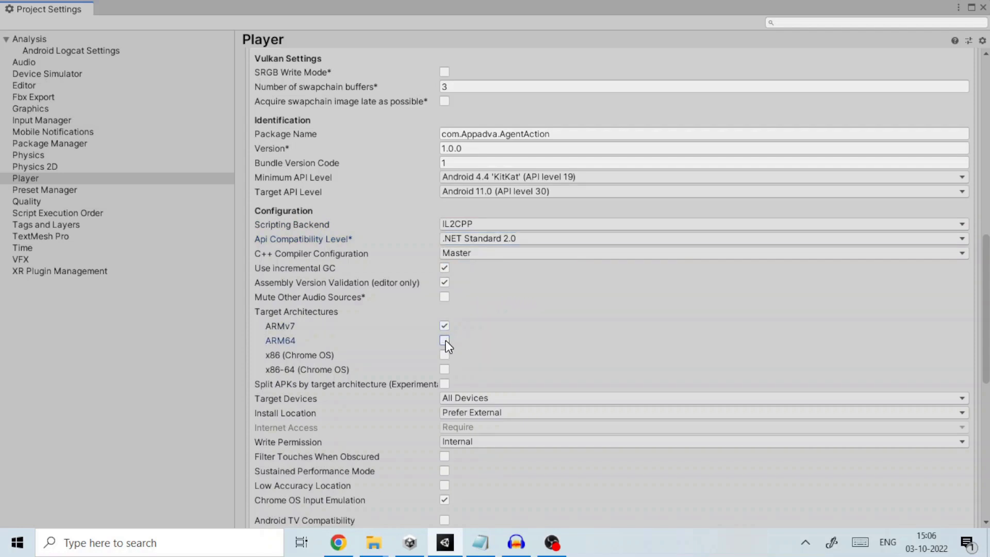
{"action": "left_click_drag", "start_coordinate": [985, 256], "coordinate": [986, 383]}
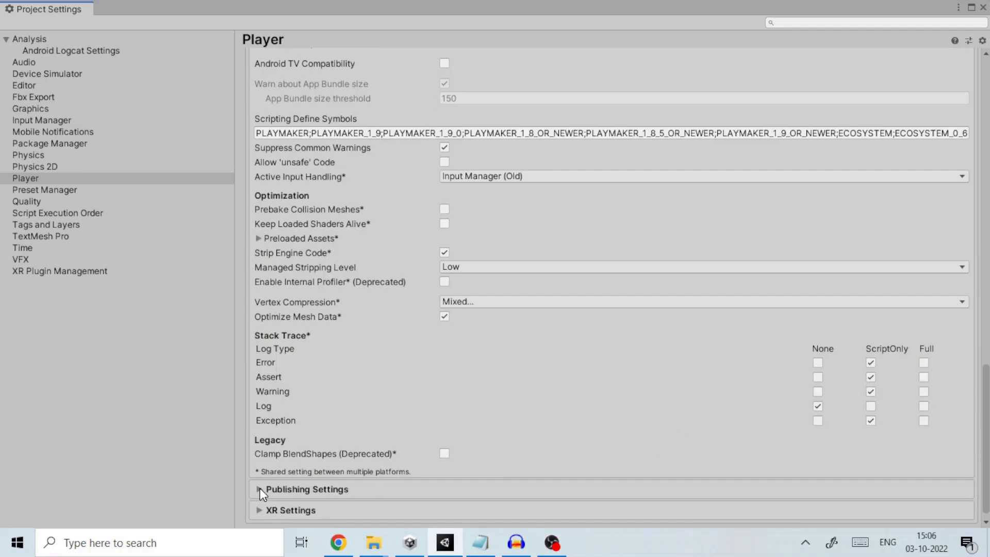
Expand Publishing Settings and open, then close, the Keystore Manager without adding a key.
{"action": "left_click", "coordinate": [260, 489]}
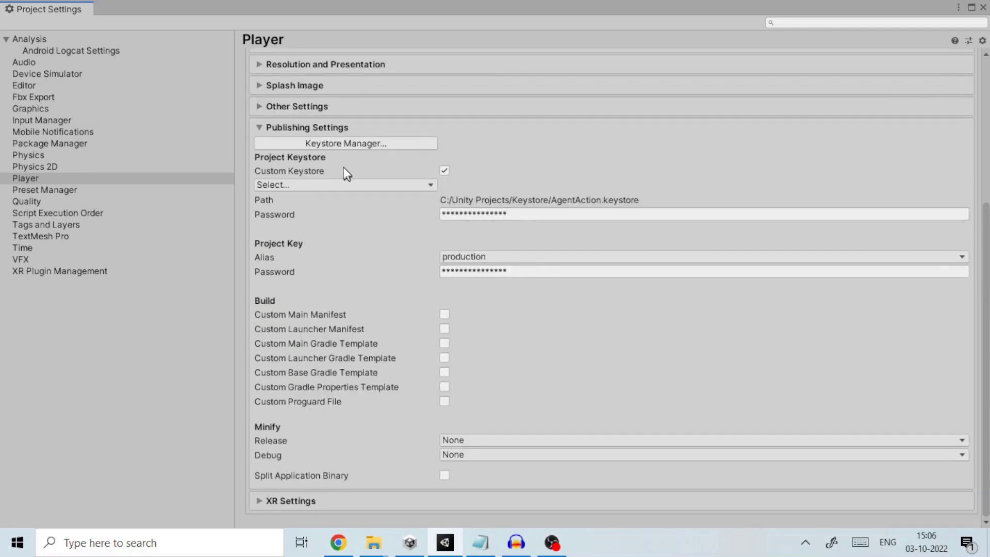
{"action": "left_click", "coordinate": [333, 143]}
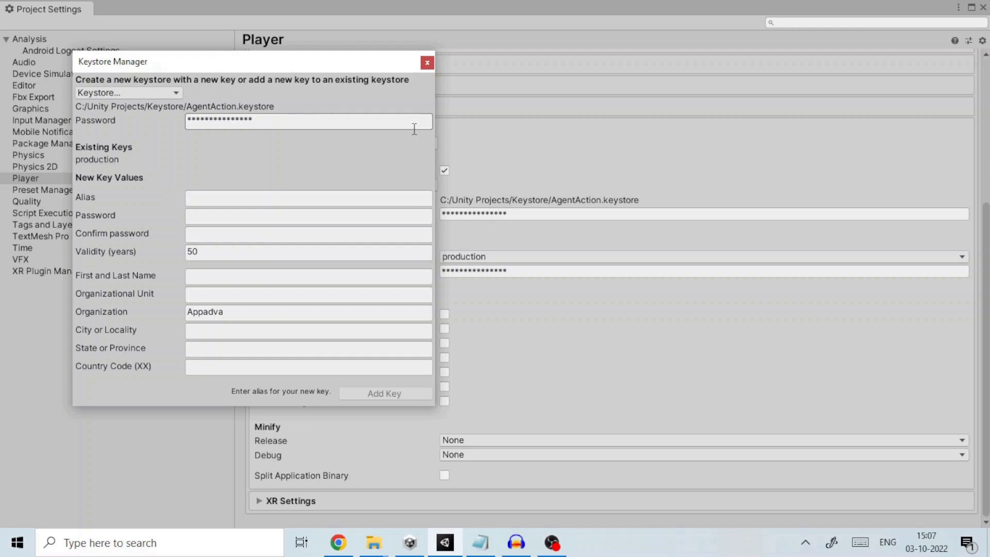
{"action": "left_click", "coordinate": [428, 62]}
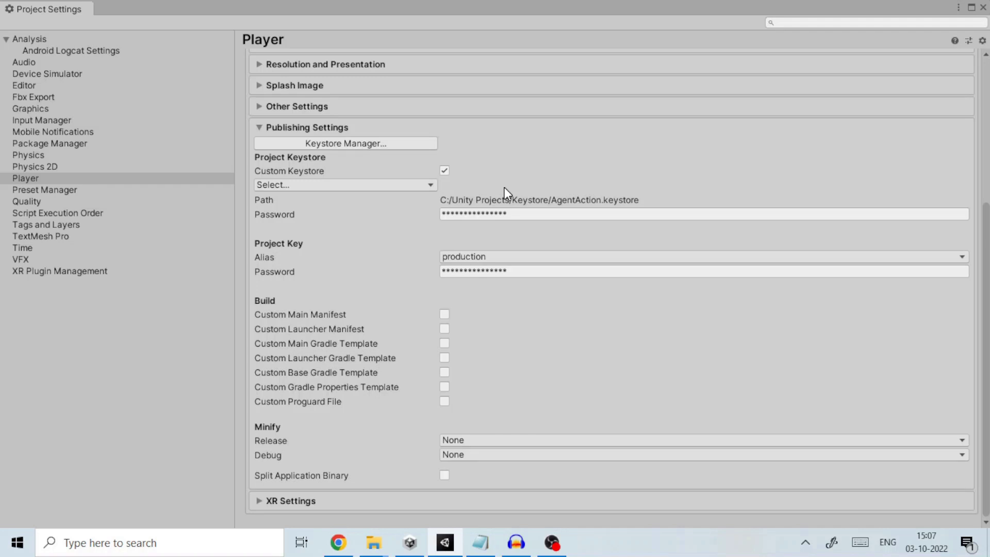
Check the keystore path and password fields, then close Project Settings.
{"action": "triple_click", "coordinate": [446, 200]}
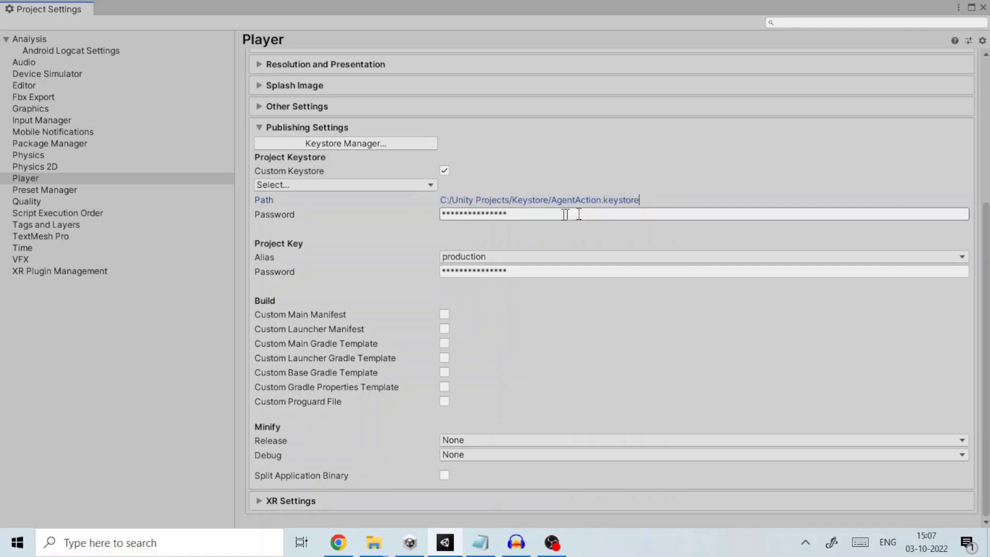
{"action": "left_click", "coordinate": [515, 219]}
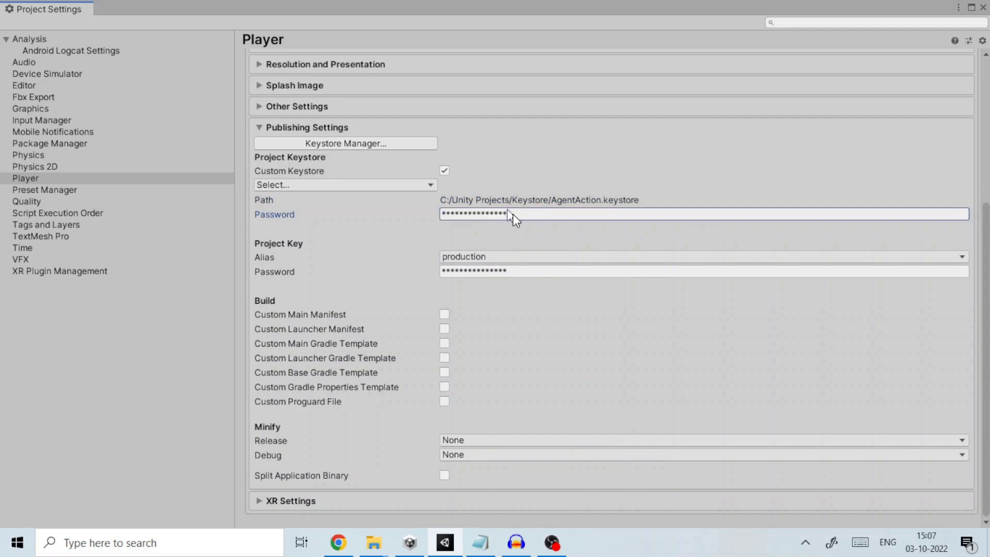
{"action": "left_click_drag", "start_coordinate": [511, 214], "coordinate": [404, 213]}
{"action": "left_click", "coordinate": [510, 214]}
{"action": "left_click", "coordinate": [983, 7]}
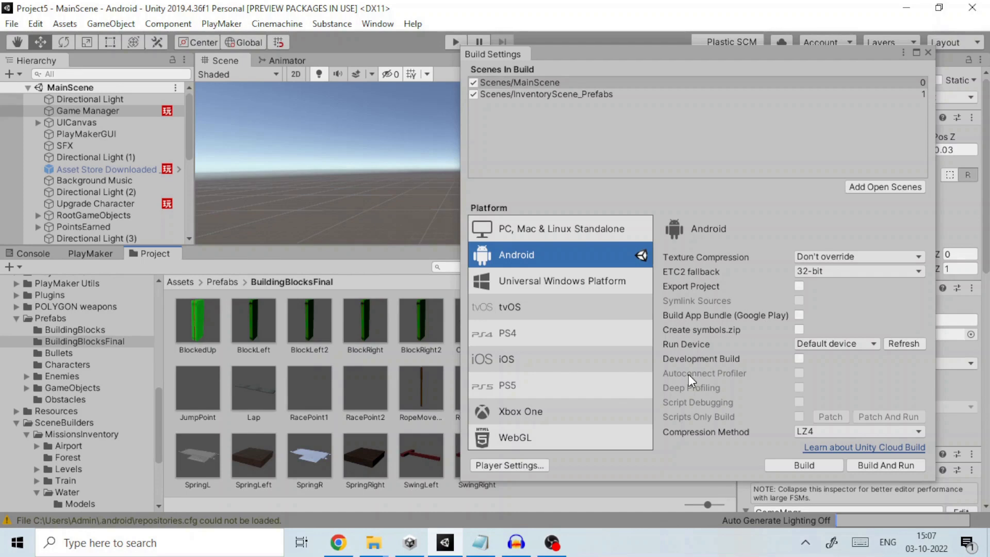
Toggle Build App Bundle (Google Play) and start the Android build.
{"action": "left_click", "coordinate": [799, 316]}
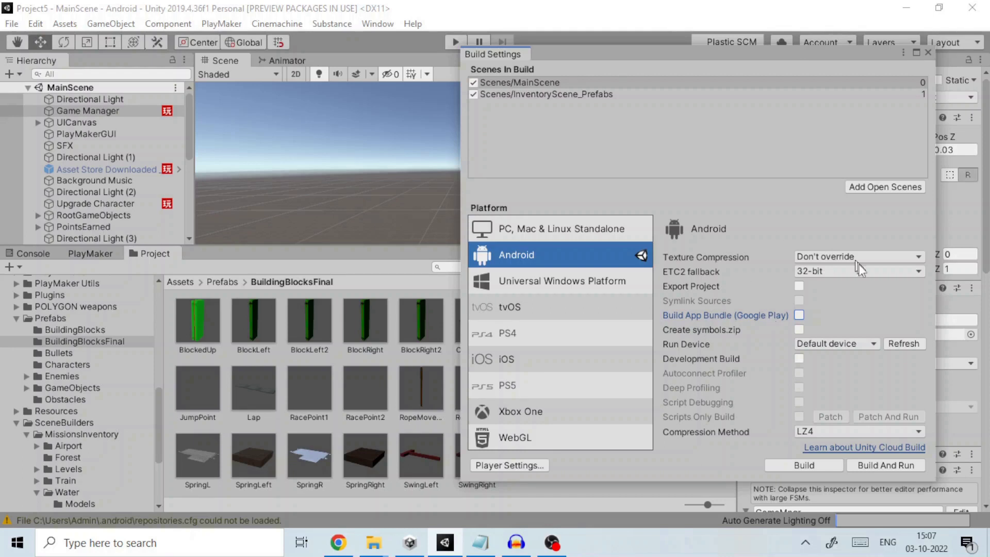
{"action": "left_click", "coordinate": [800, 468]}
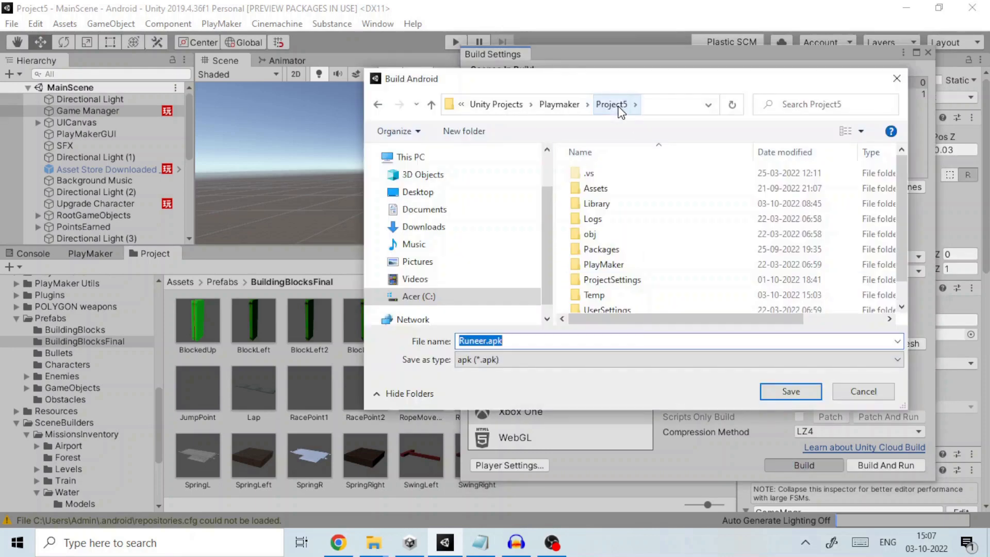
{"action": "left_click_drag", "start_coordinate": [904, 183], "coordinate": [906, 241]}
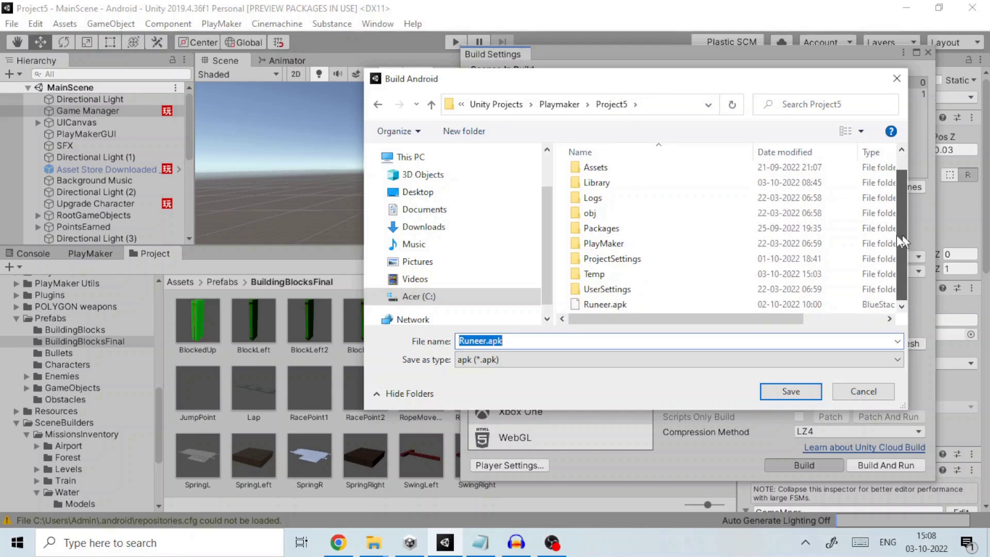
Save as Runeer.apk, decline replacing the existing file, and reselect Runeer.apk.
{"action": "left_click", "coordinate": [789, 391]}
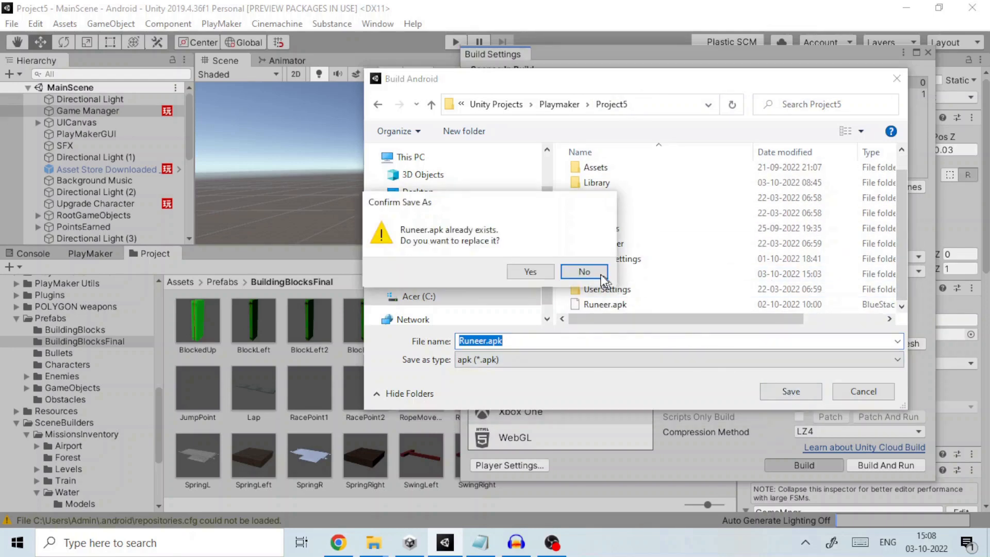
{"action": "left_click", "coordinate": [587, 271]}
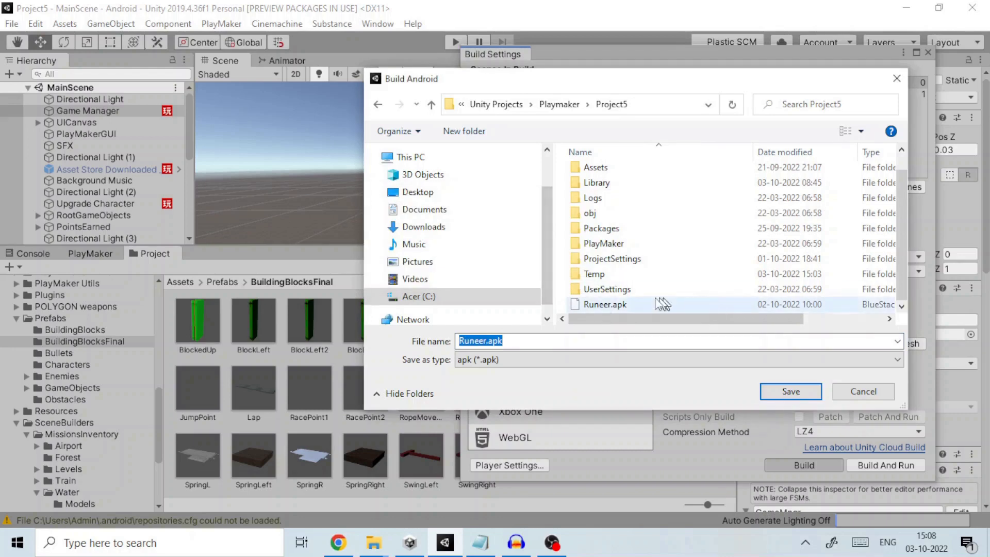
{"action": "left_click", "coordinate": [610, 303]}
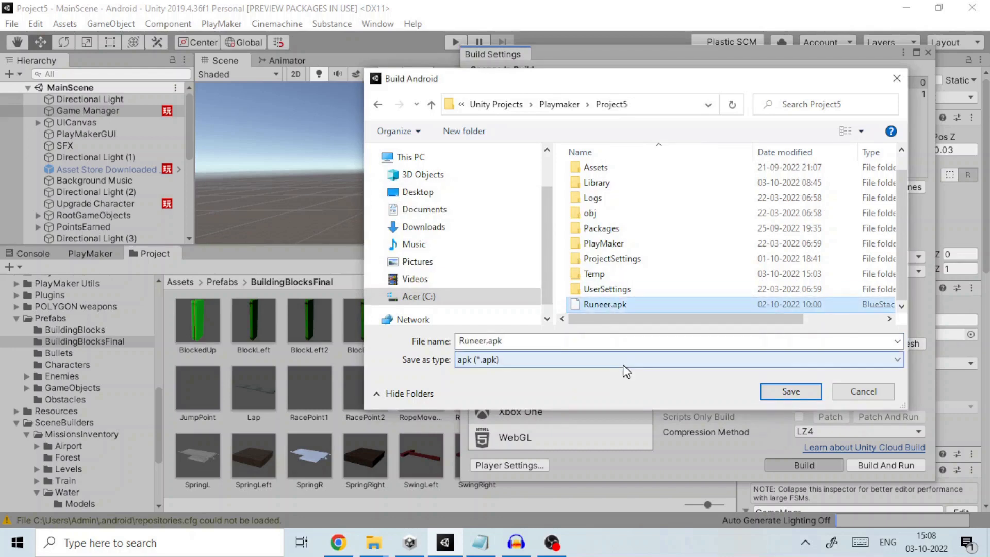